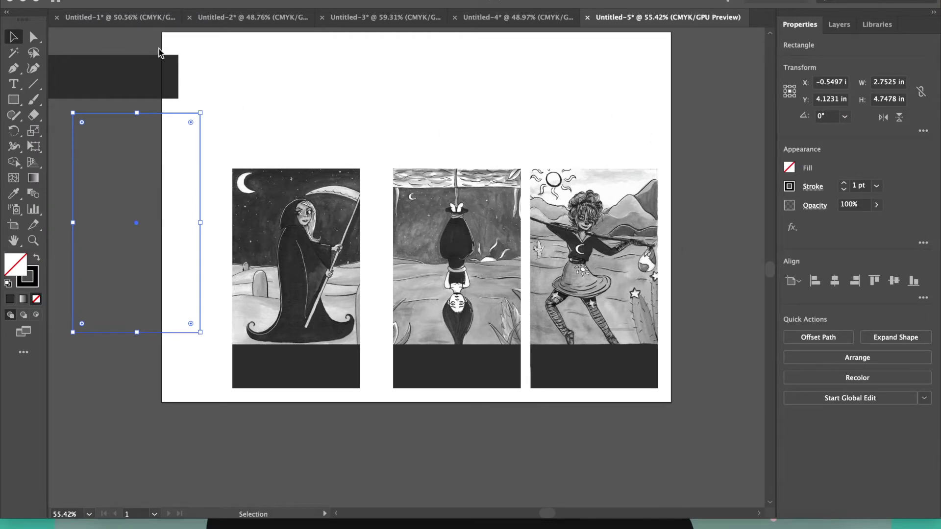
# Step: Look through the tarot card layouts in the open documents Untitled-1 to Untitled-5
pyautogui.click(104, 18)
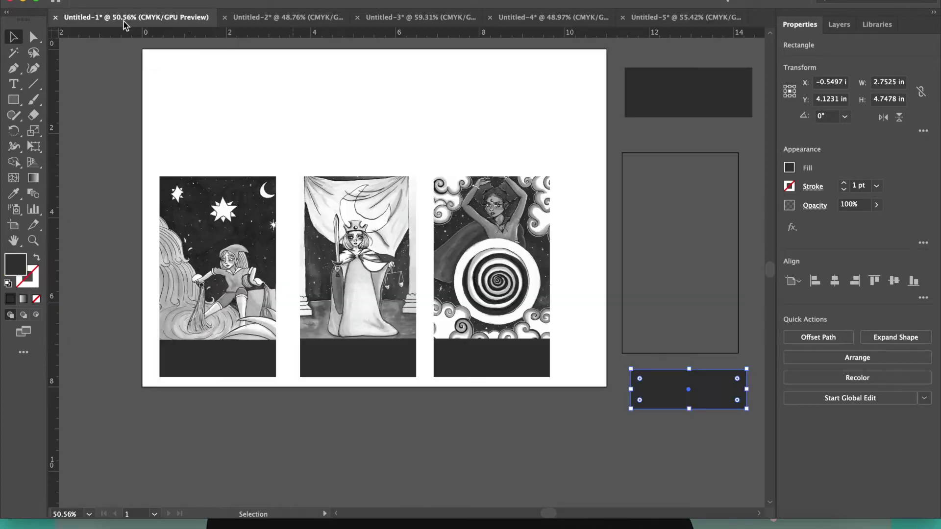
pyautogui.click(256, 19)
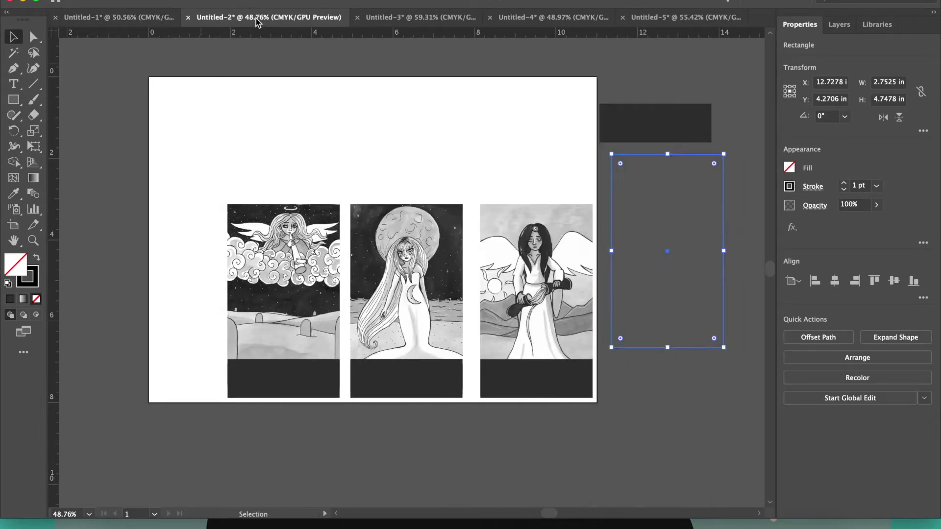
pyautogui.click(411, 19)
pyautogui.click(512, 20)
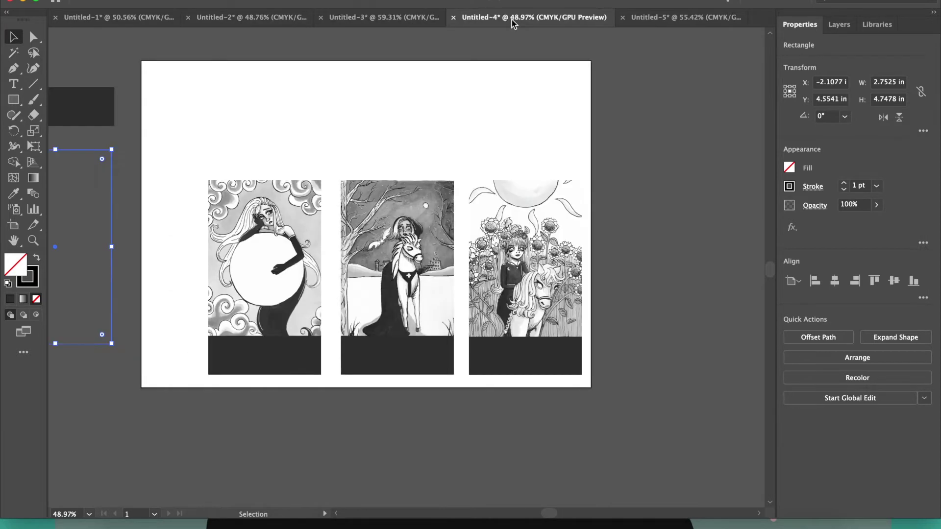
pyautogui.click(645, 20)
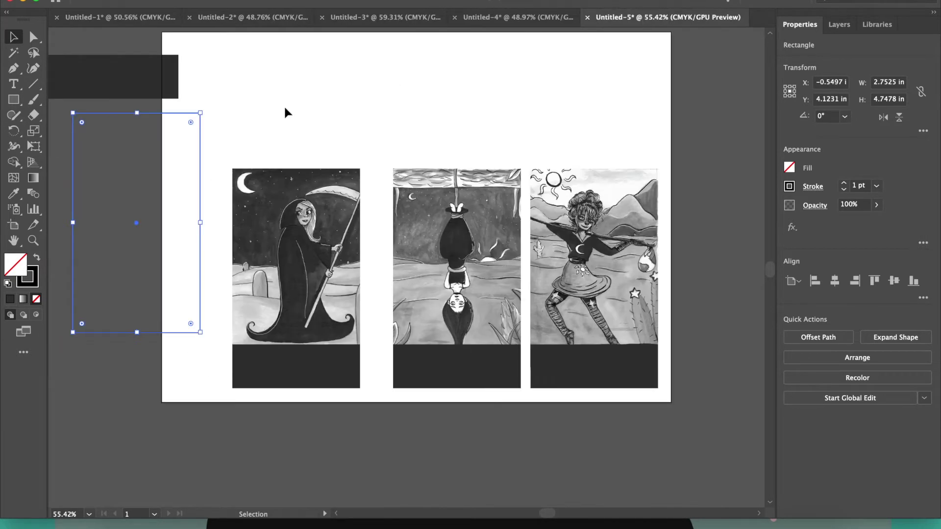
# Step: Create a new landscape document of 11 × 8 in with one artboard, CMYK color and 300 ppi raster effects
pyautogui.click(103, 0)
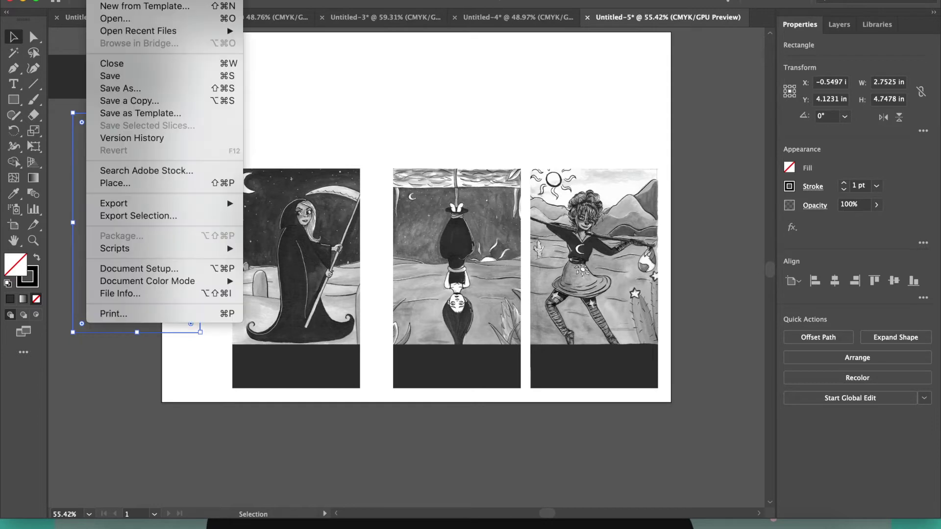
pyautogui.click(112, 0)
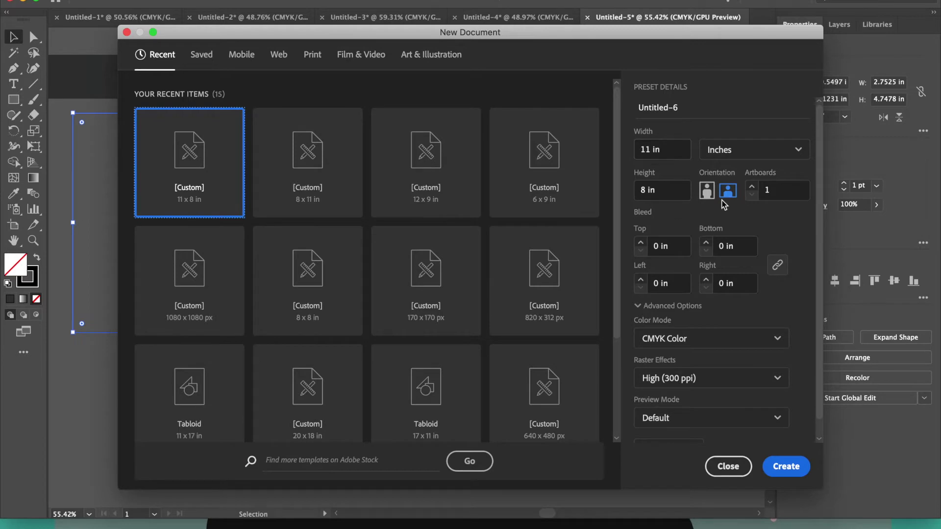
pyautogui.click(777, 462)
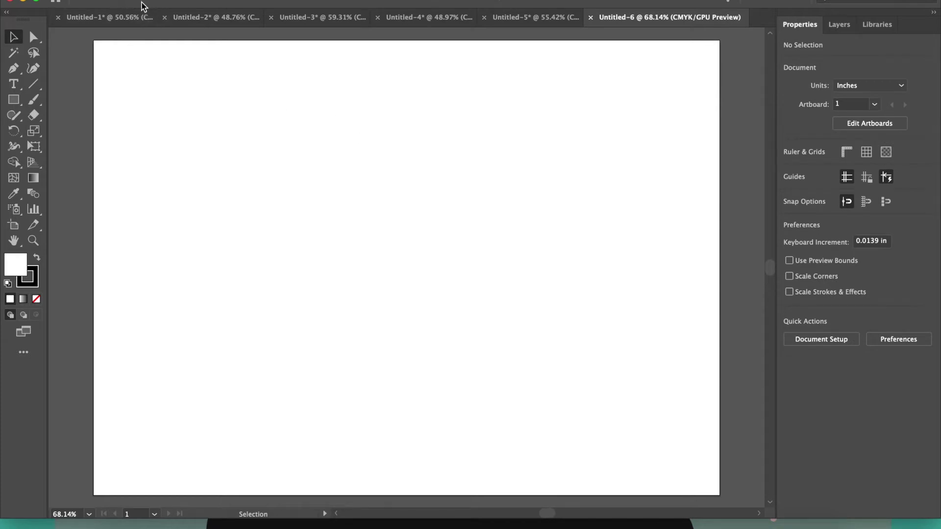
# Step: Copy the unfilled card-outline rectangle from Untitled-5 into Untitled-6 and move it across the artboard's left edge
pyautogui.click(494, 19)
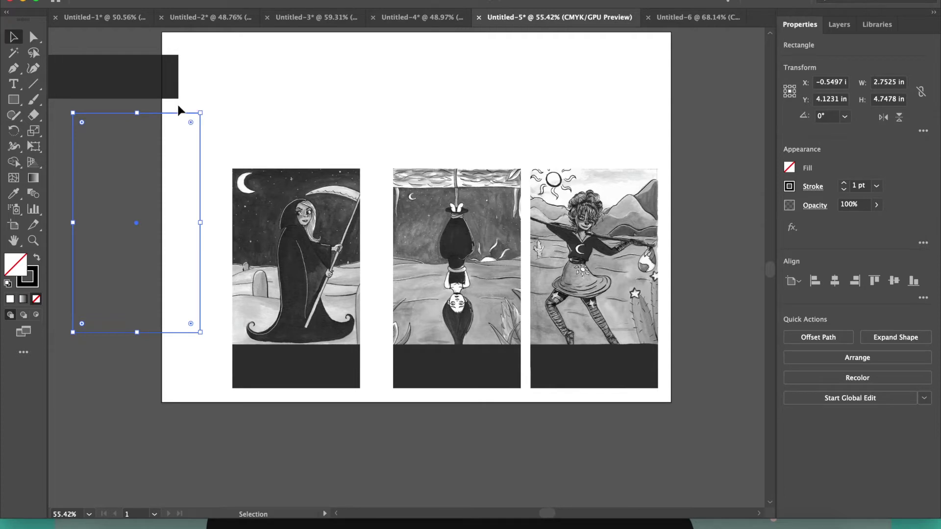
pyautogui.click(142, 2)
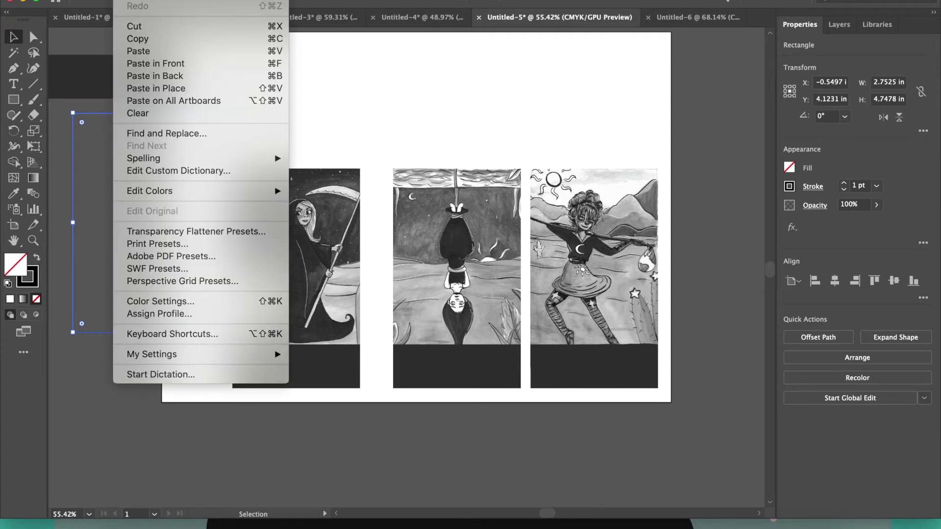
pyautogui.click(143, 41)
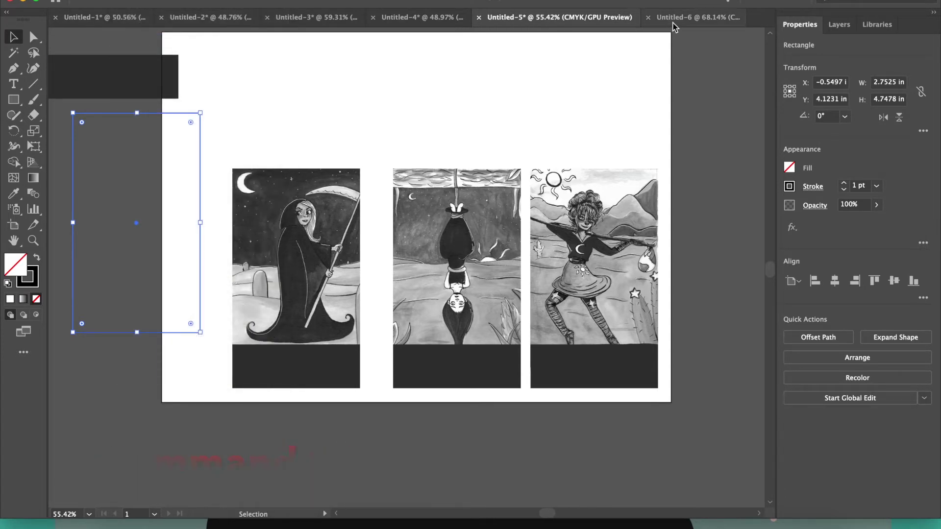
pyautogui.click(672, 22)
pyautogui.click(142, 1)
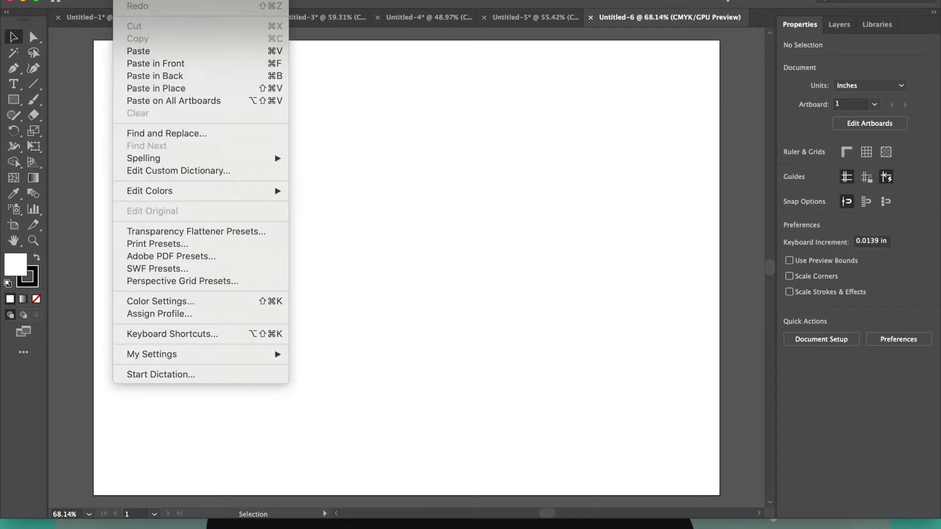
pyautogui.click(140, 50)
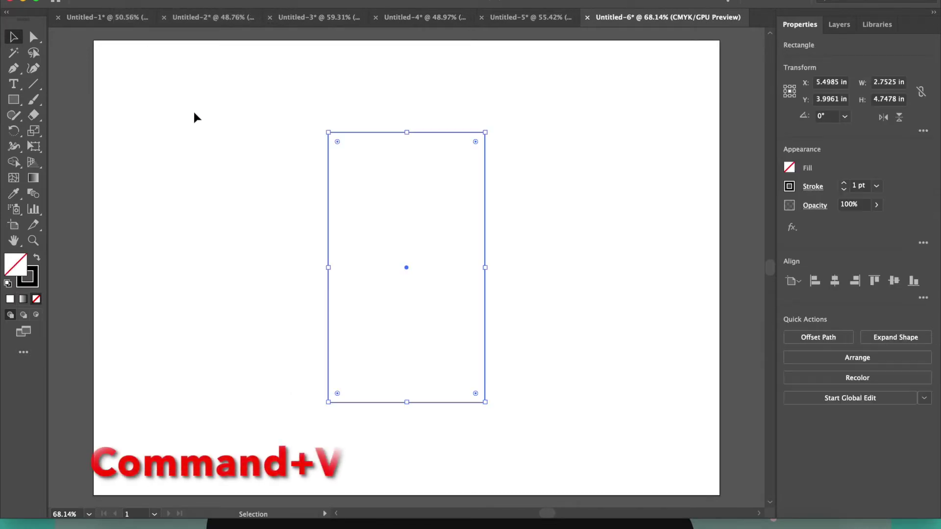
pyautogui.scroll(-2, 447, 123)
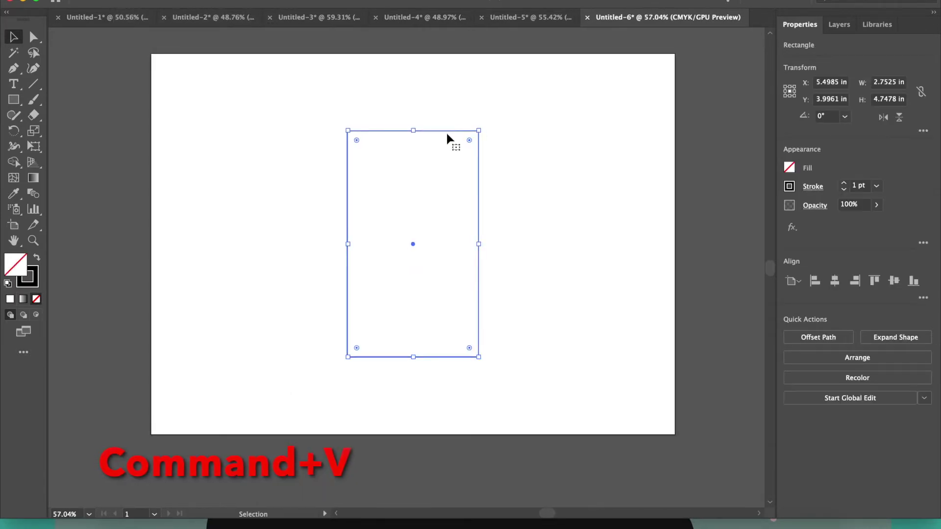
pyautogui.moveTo(440, 135); pyautogui.dragTo(179, 146)
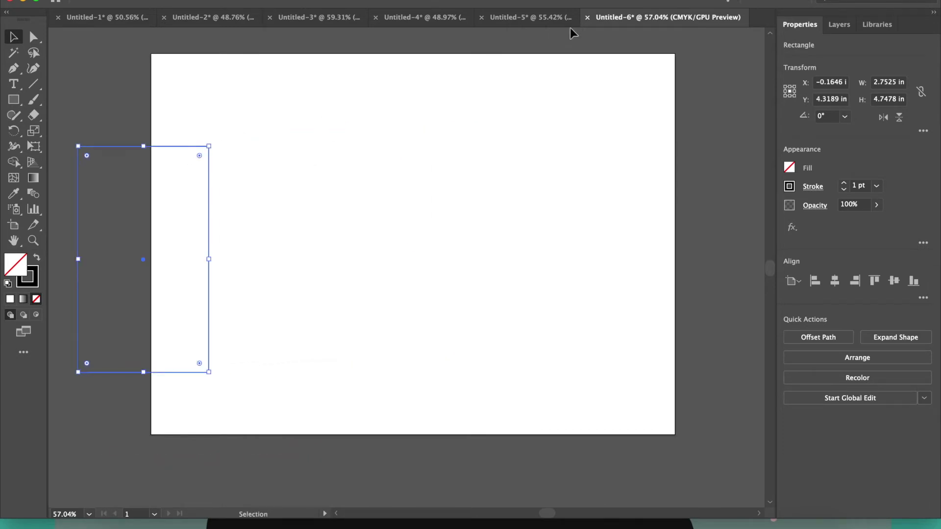
# Step: Copy the dark title-bar rectangle from Untitled-5 into Untitled-6 and position it just above the card outline
pyautogui.click(543, 19)
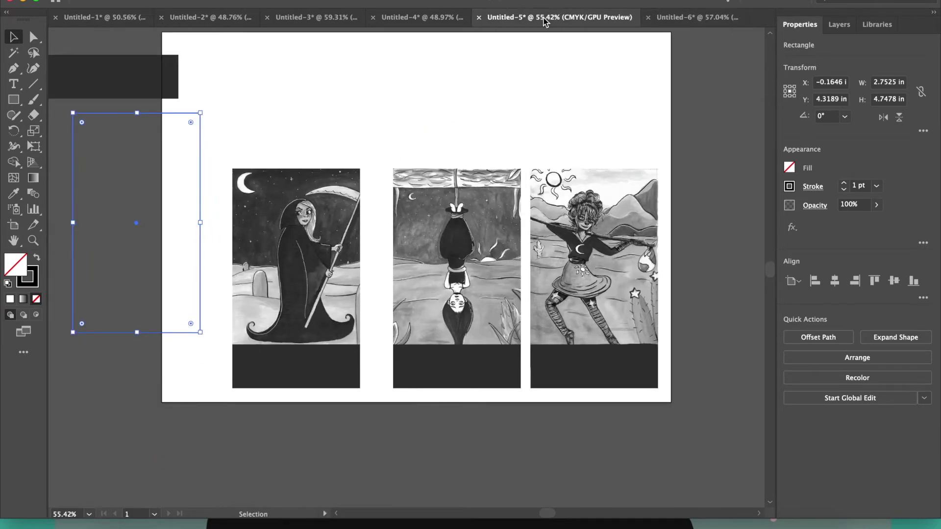
pyautogui.click(145, 97)
pyautogui.click(128, 1)
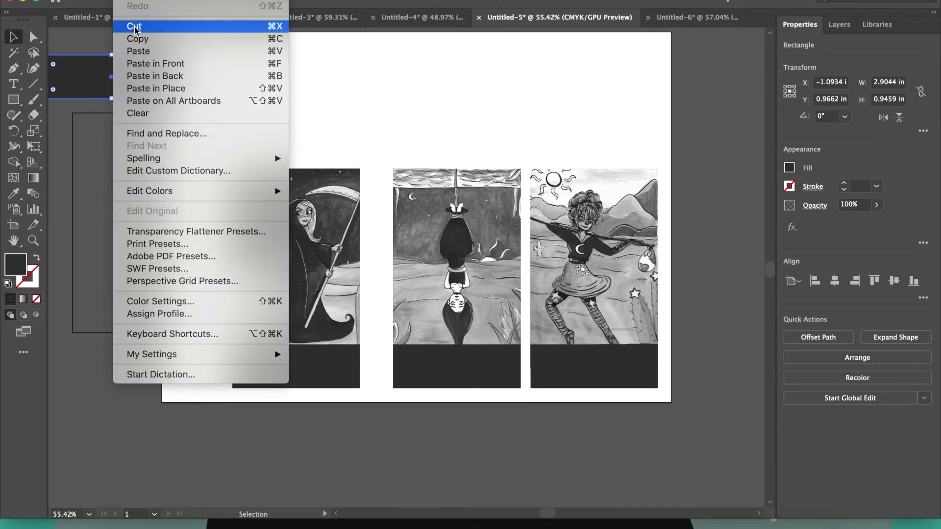
pyautogui.click(136, 39)
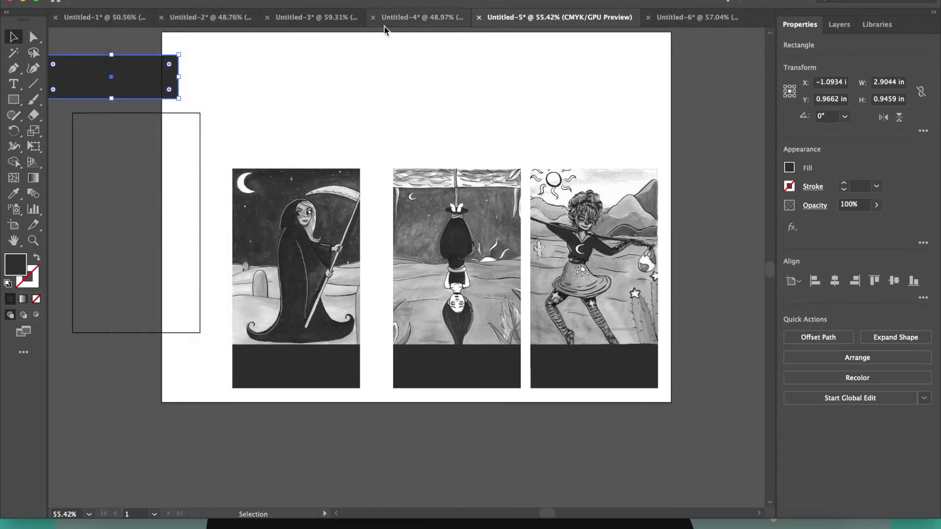
pyautogui.click(672, 19)
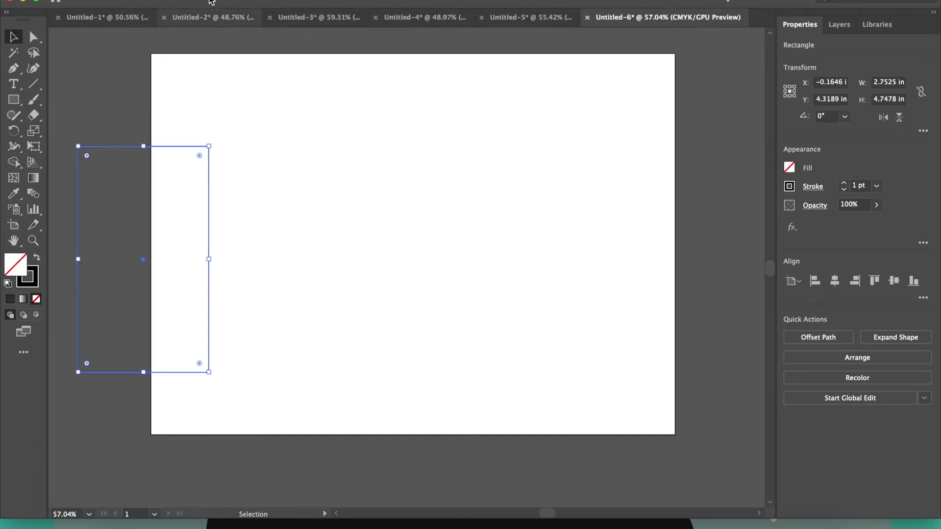
pyautogui.click(128, 1)
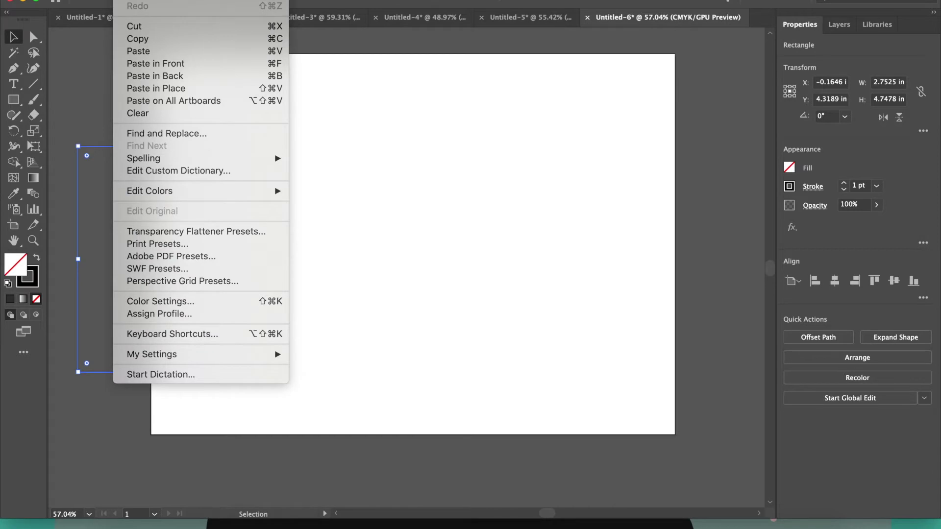
pyautogui.click(146, 52)
pyautogui.moveTo(357, 258); pyautogui.dragTo(113, 109)
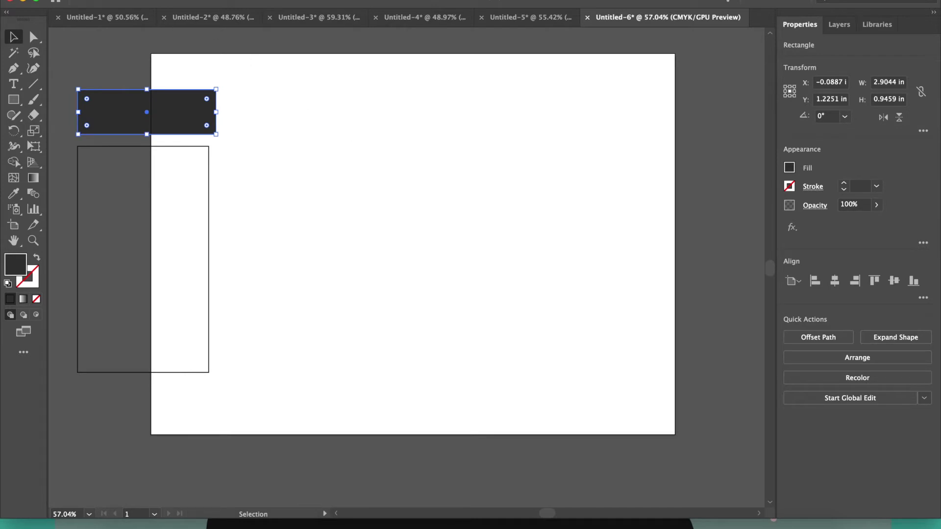
# Step: Place the tarot14 PDF from the recent files into the document and move it over the artboard
pyautogui.click(103, 1)
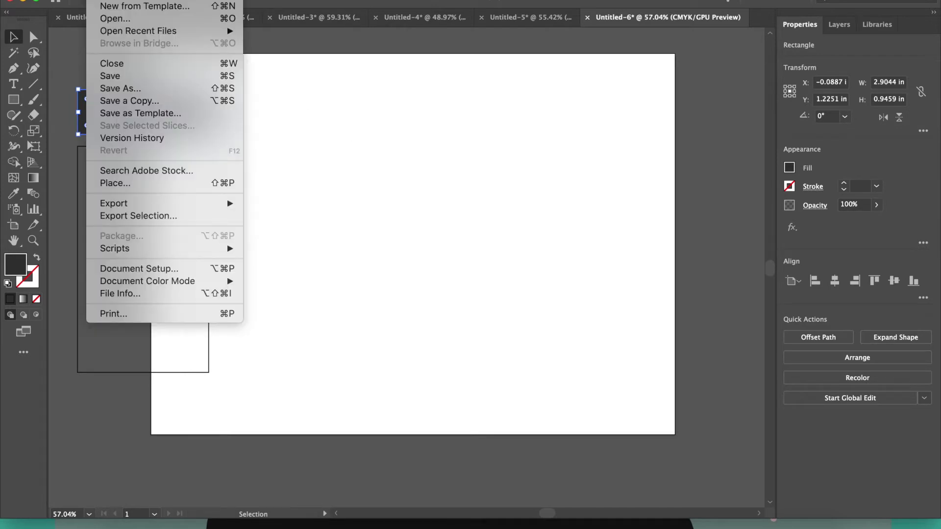
pyautogui.click(129, 186)
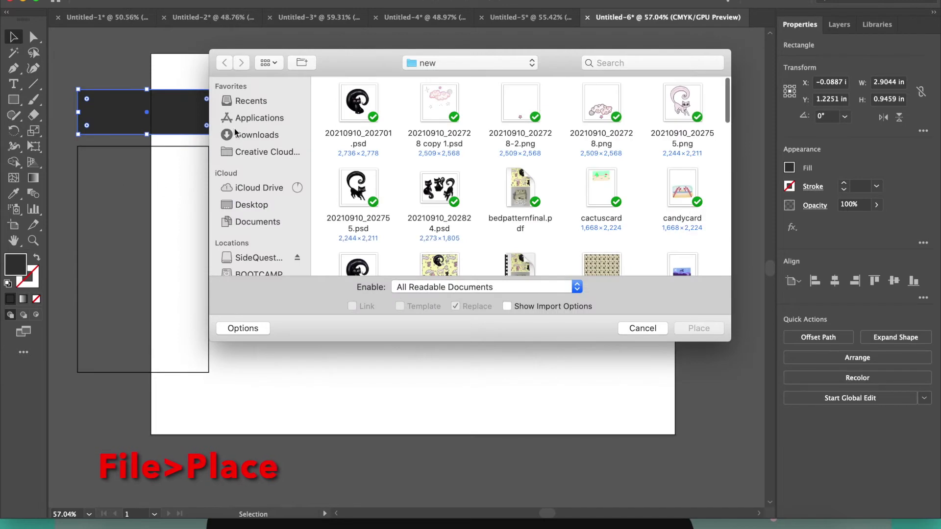
pyautogui.click(257, 103)
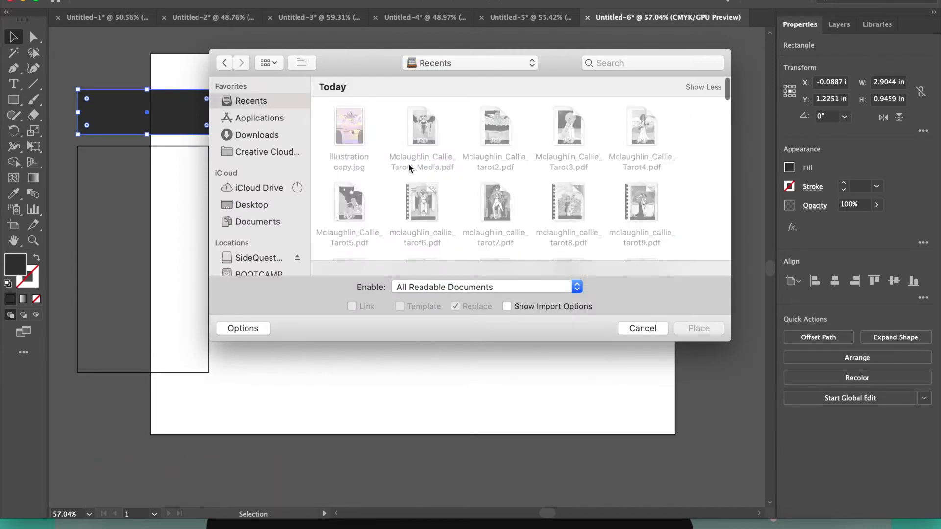
pyautogui.scroll(-5, 408, 163)
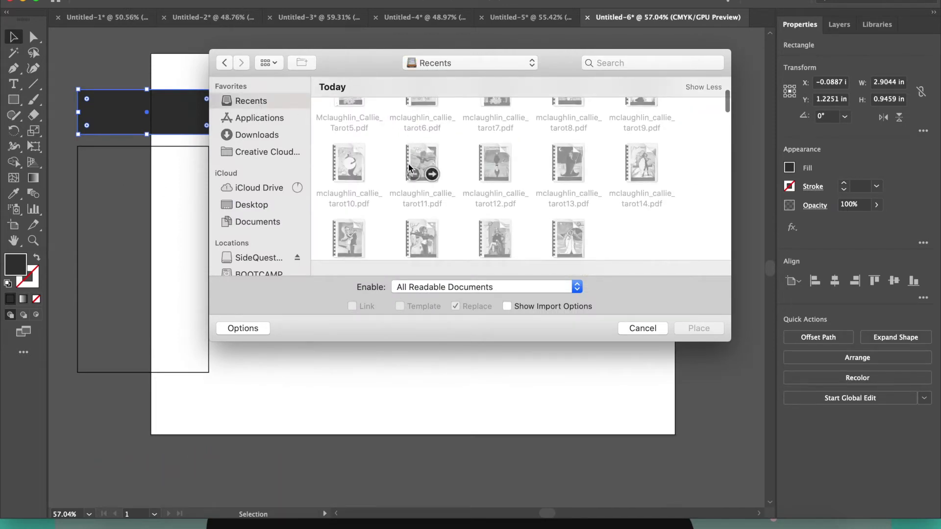
pyautogui.doubleClick(640, 145)
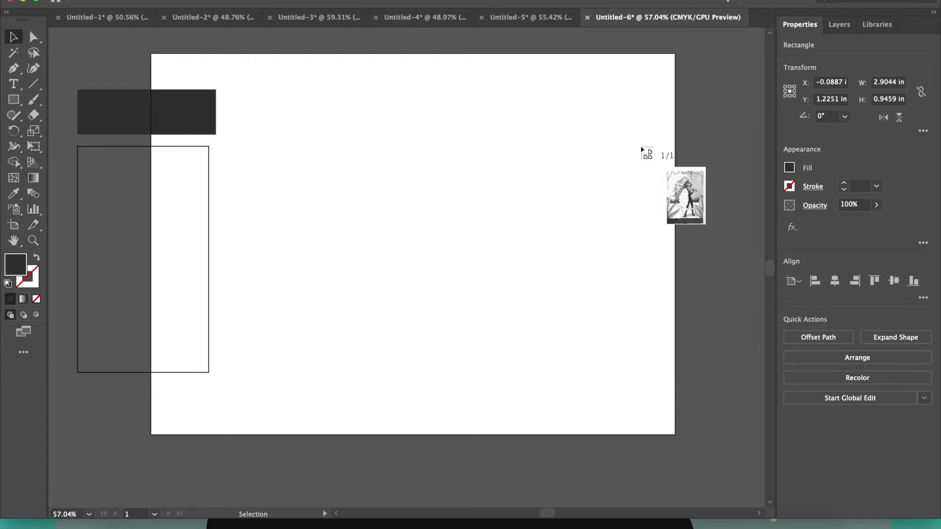
pyautogui.click(320, 112)
pyautogui.moveTo(475, 320); pyautogui.dragTo(379, 281)
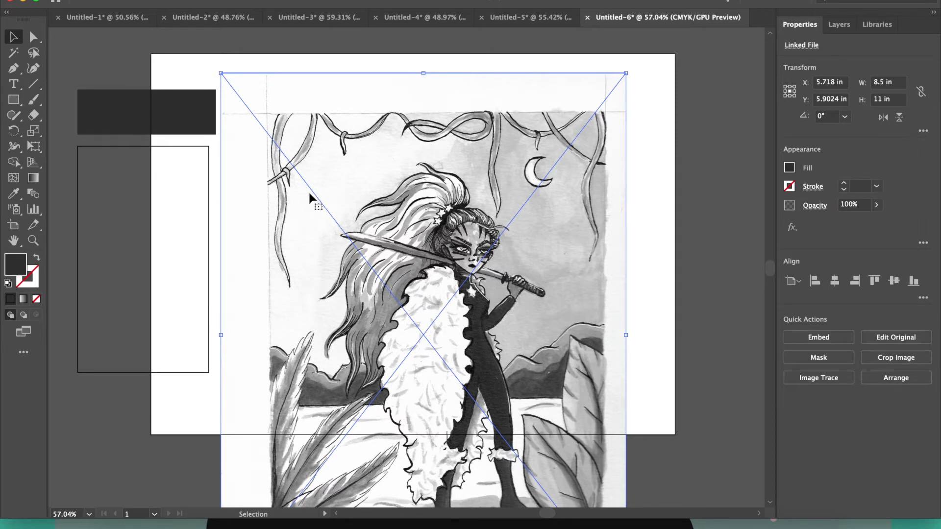
# Step: Rasterize the placed card drawing with the CMYK color model, High (300 ppi) resolution and a white background
pyautogui.click(191, 2)
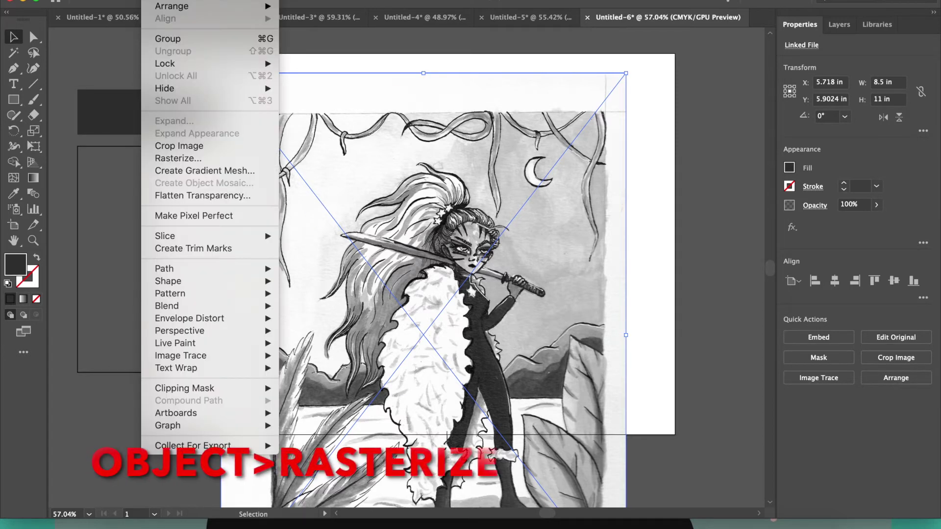
pyautogui.click(178, 159)
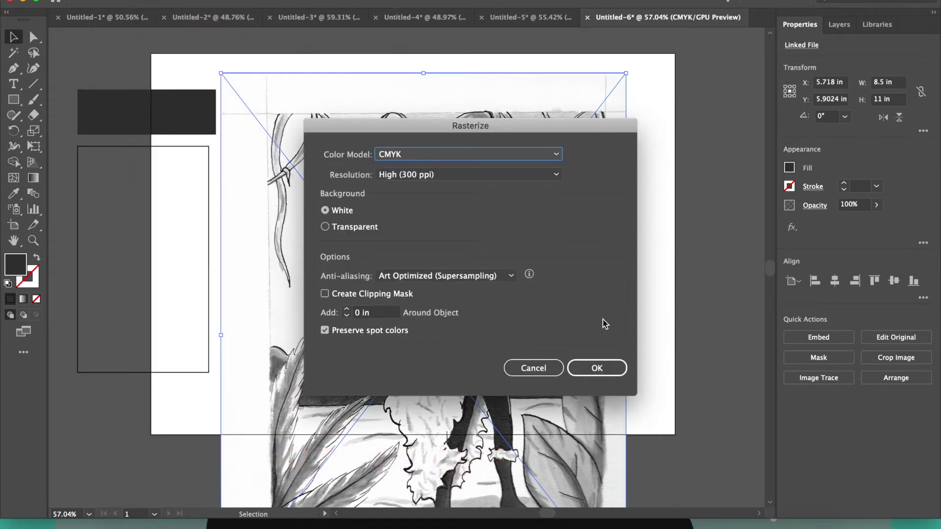
pyautogui.click(598, 367)
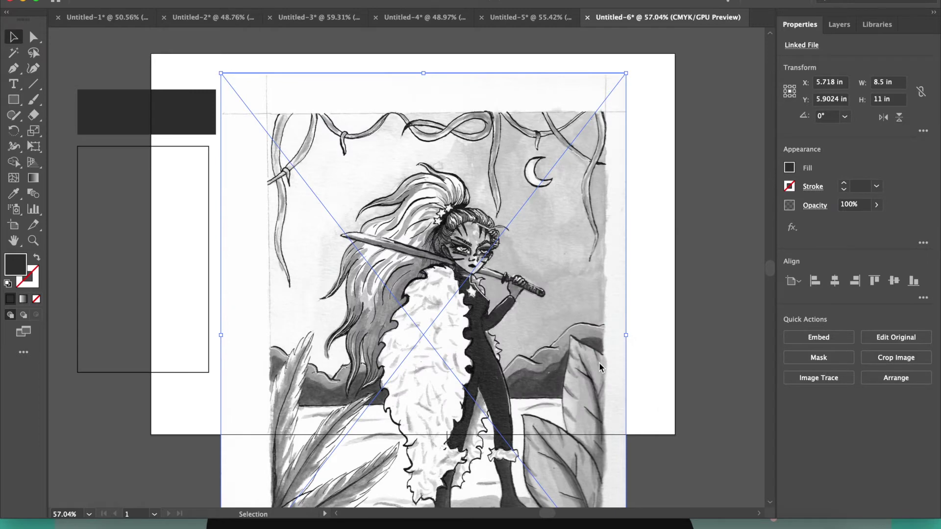
# Step: In isolation mode, scale the card image proportionally to about 4.47 × 5.79 in and position it on the artboard beside the card outline
pyautogui.scroll(-2, 599, 365)
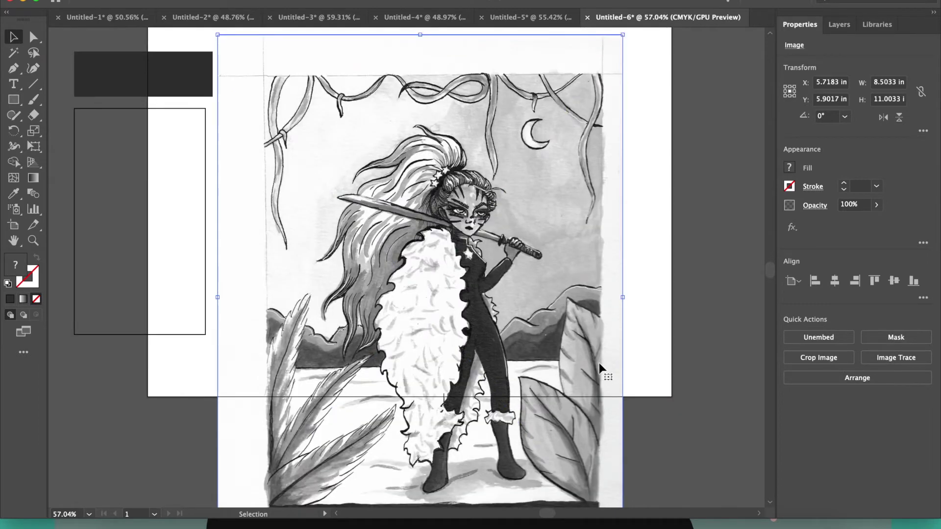
pyautogui.scroll(-2, 599, 362)
pyautogui.doubleClick(568, 360)
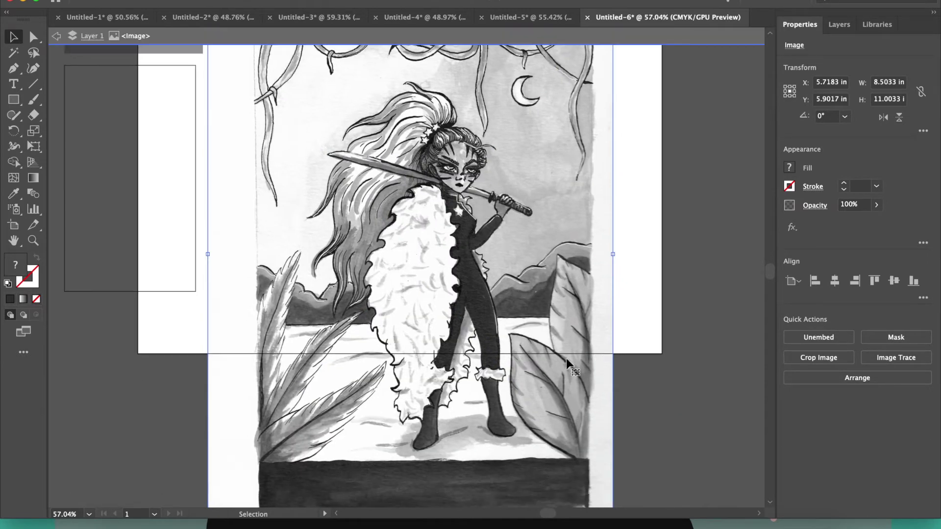
pyautogui.moveTo(534, 356); pyautogui.dragTo(518, 299)
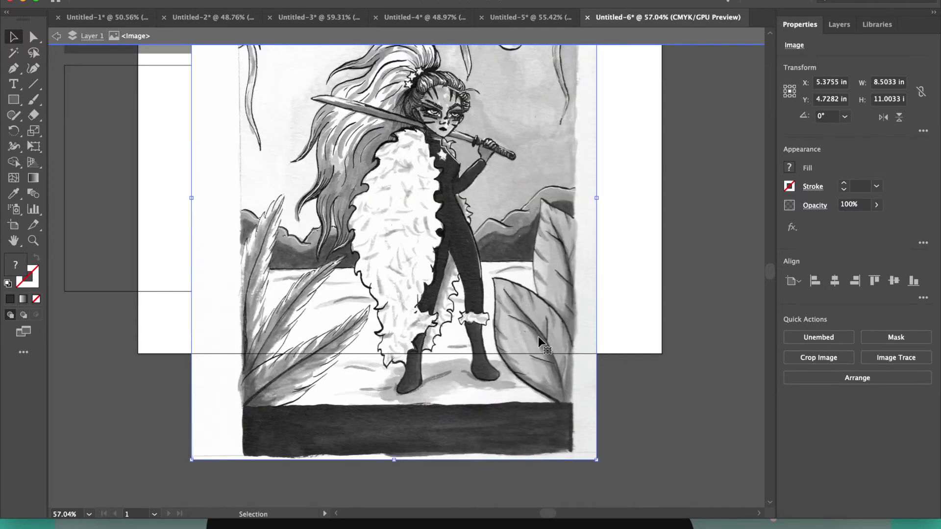
pyautogui.moveTo(597, 460); pyautogui.dragTo(516, 336)
pyautogui.scroll(5, 478, 309)
pyautogui.hscroll(-2, 478, 308)
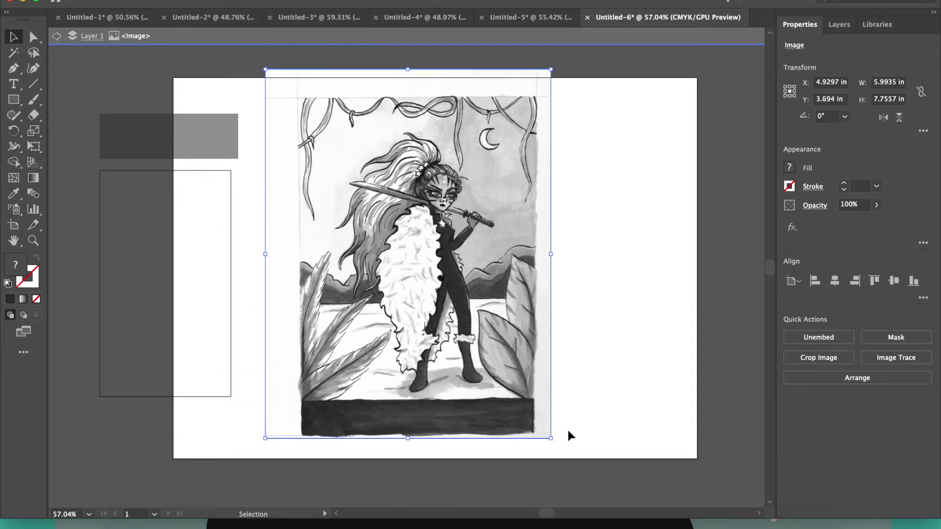
pyautogui.moveTo(549, 440); pyautogui.dragTo(478, 344)
pyautogui.moveTo(392, 277); pyautogui.dragTo(401, 339)
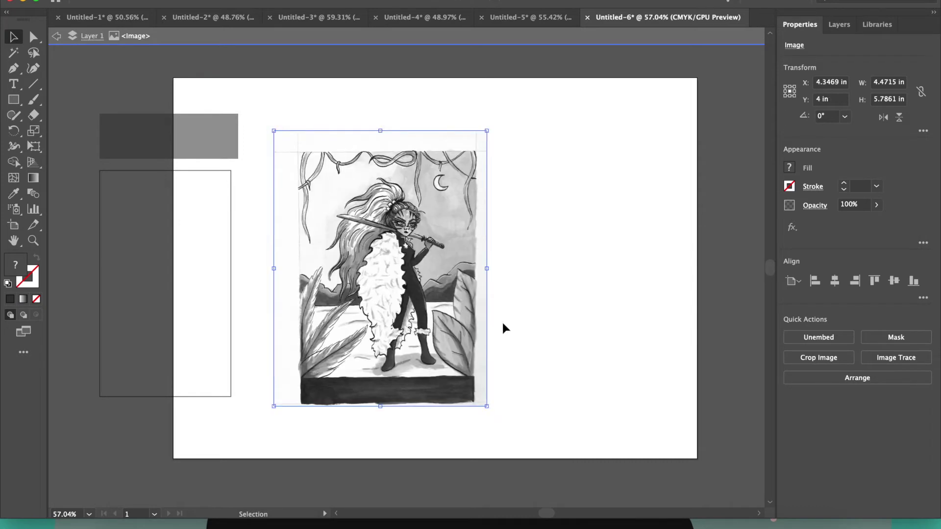
pyautogui.click(534, 323)
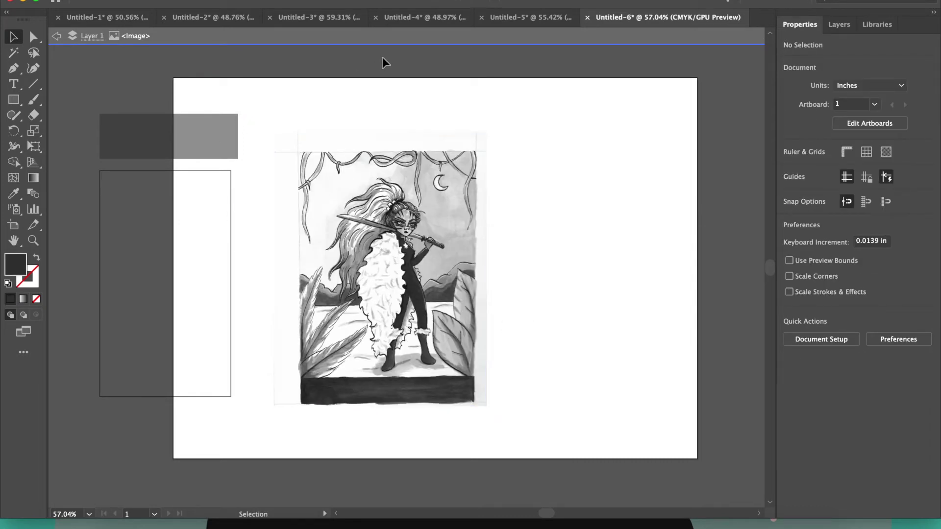
# Step: Leave isolation mode, paste a copy of the dark title bar over the lower part of the drawing, and shift the drawing slightly upward
pyautogui.click(392, 37)
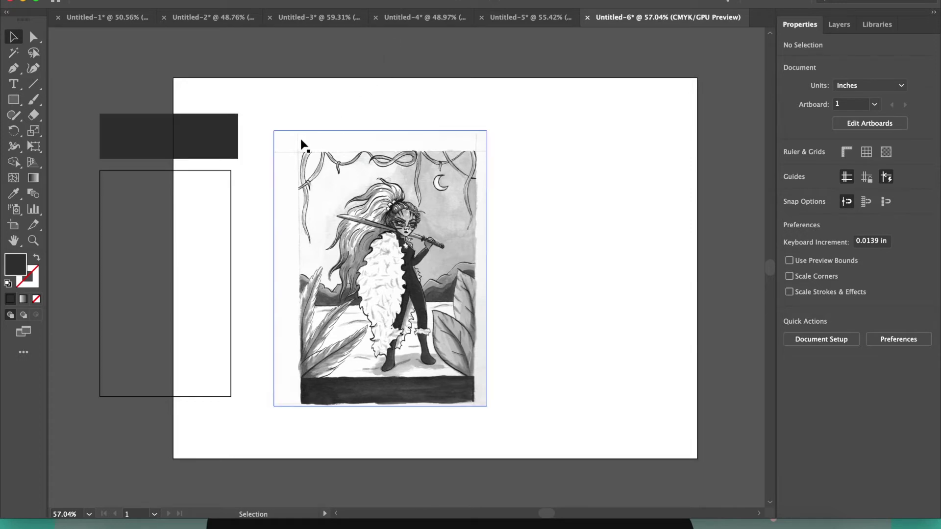
pyautogui.click(228, 139)
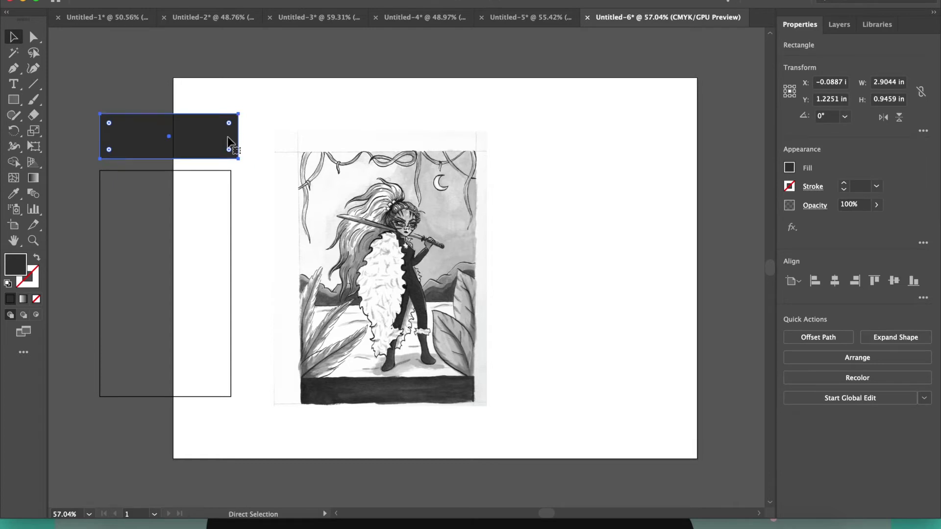
pyautogui.press('super+v')
pyautogui.moveTo(445, 269); pyautogui.dragTo(418, 366)
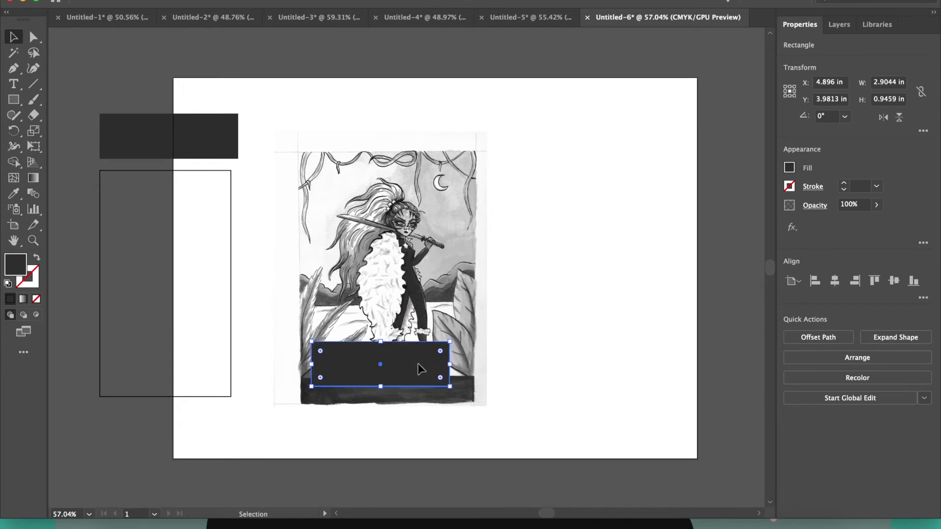
pyautogui.moveTo(413, 277); pyautogui.dragTo(411, 269)
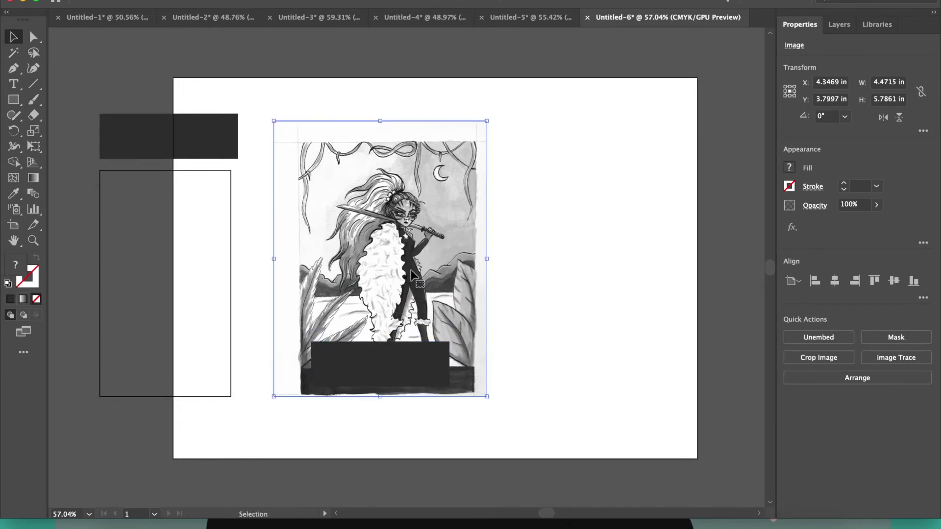
# Step: Duplicate the card outline and position the copy over the drawing, with its right edge flush with the copied title bar's right edge
pyautogui.click(231, 283)
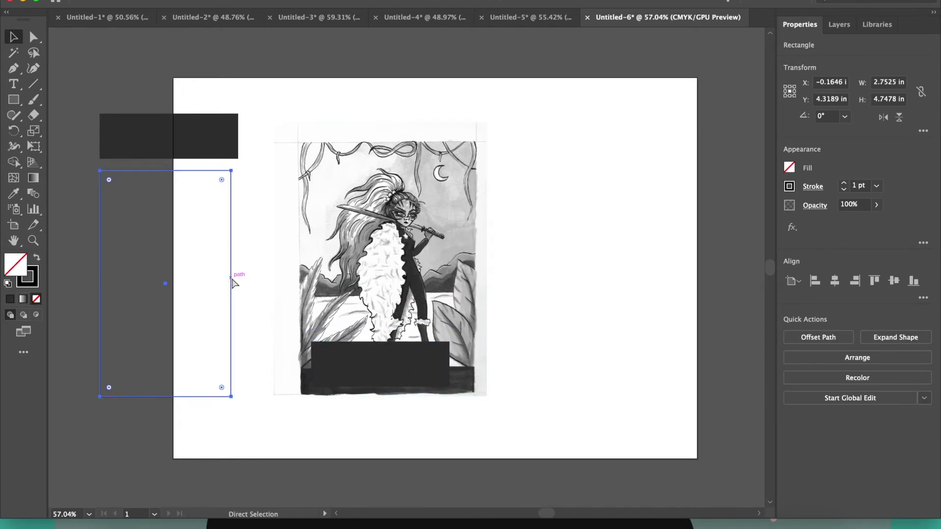
pyautogui.hotkey('ctrl', 'c')
pyautogui.hotkey('ctrl', 'v')
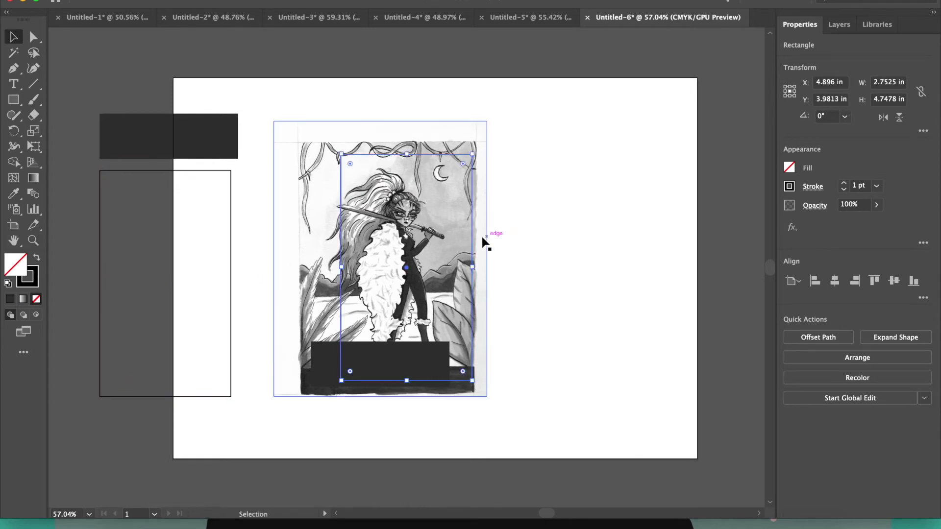
pyautogui.moveTo(473, 237); pyautogui.dragTo(451, 238)
# Step: Scale the card drawing proportionally to about 3.85 × 4.99 in and reposition it so it fills the outline above the title bar
pyautogui.click(473, 285)
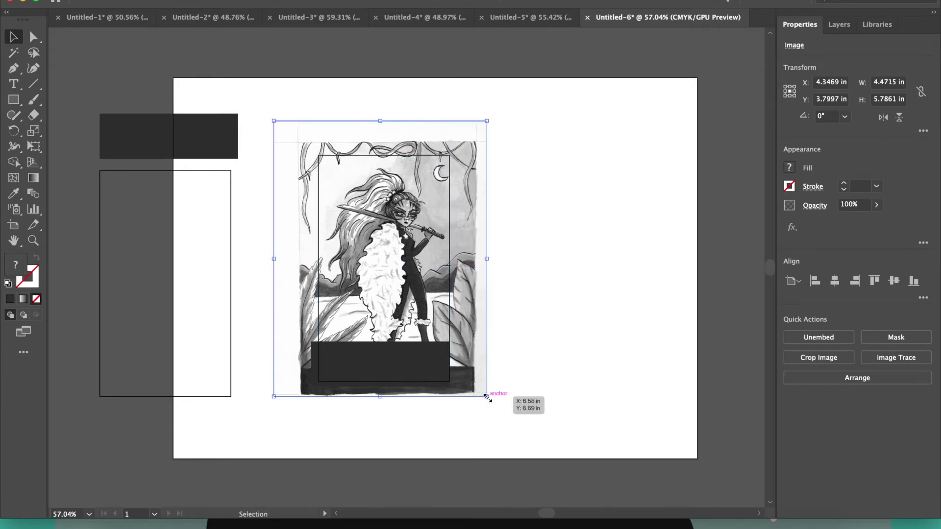
pyautogui.moveTo(487, 397); pyautogui.dragTo(458, 386)
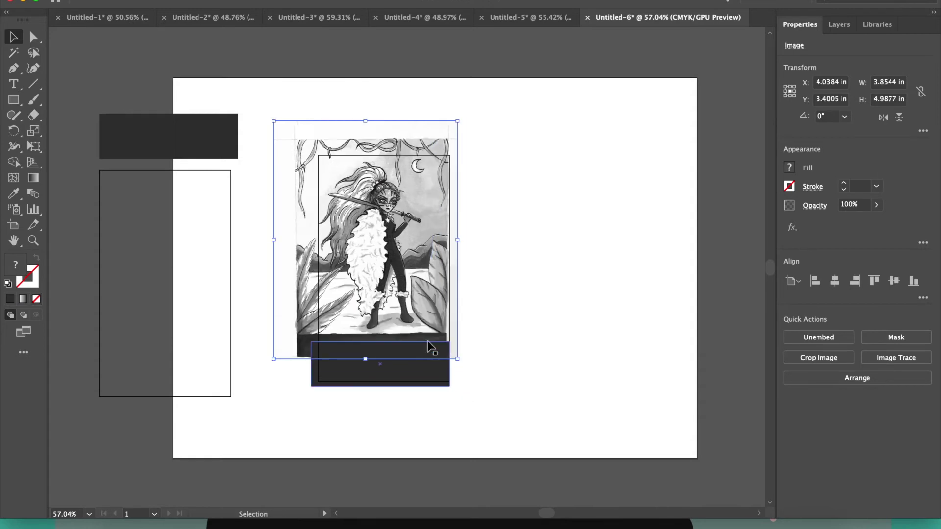
pyautogui.moveTo(415, 328); pyautogui.dragTo(426, 344)
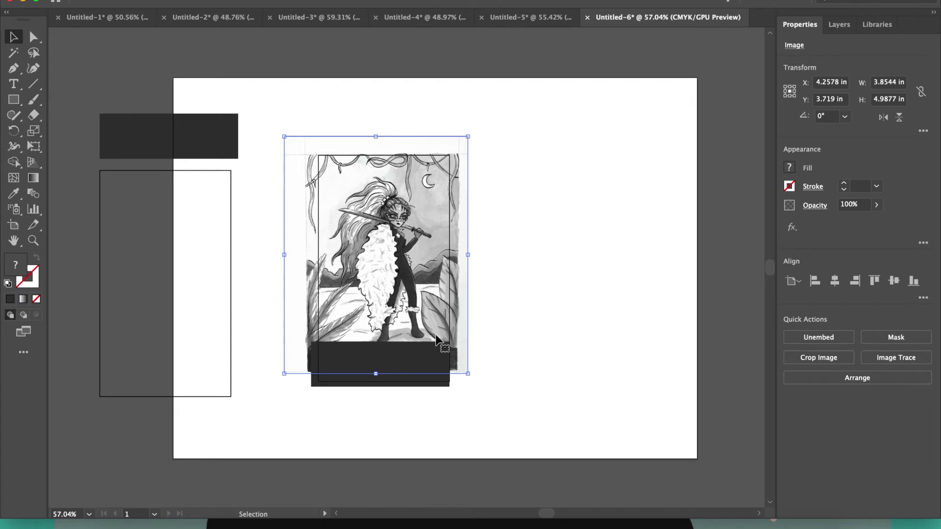
# Step: Clip the drawing and title bar to the copied card outline with a clipping mask, and move the clipped card toward the artboard's lower right
pyautogui.moveTo(461, 416); pyautogui.dragTo(396, 327)
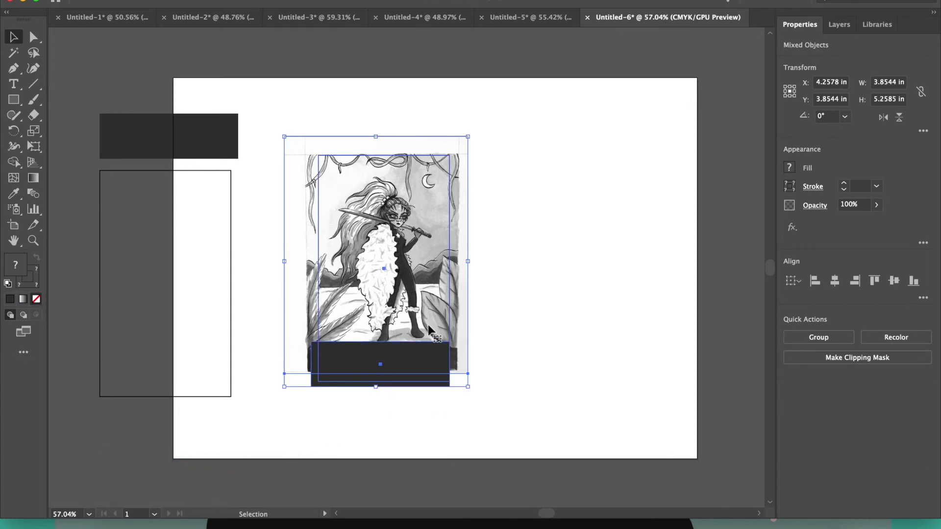
pyautogui.press('super')
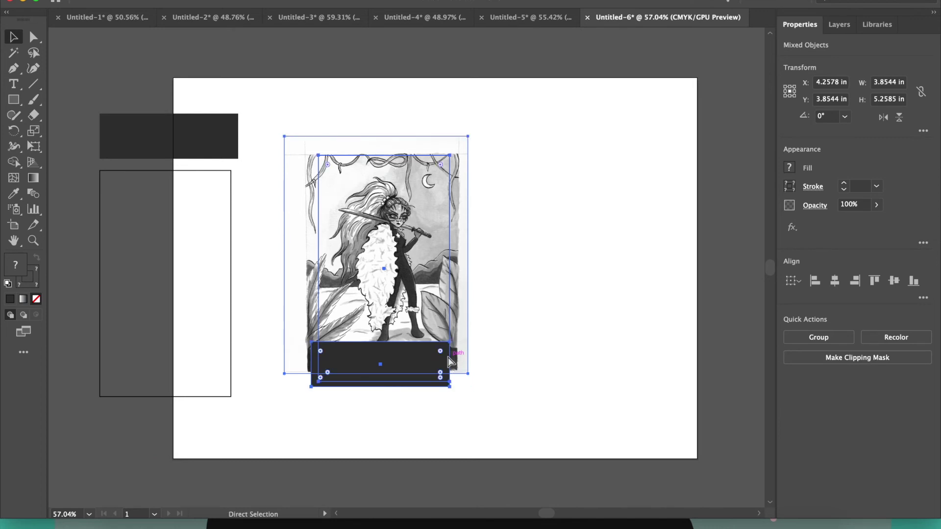
pyautogui.press('super+7')
pyautogui.click(492, 363)
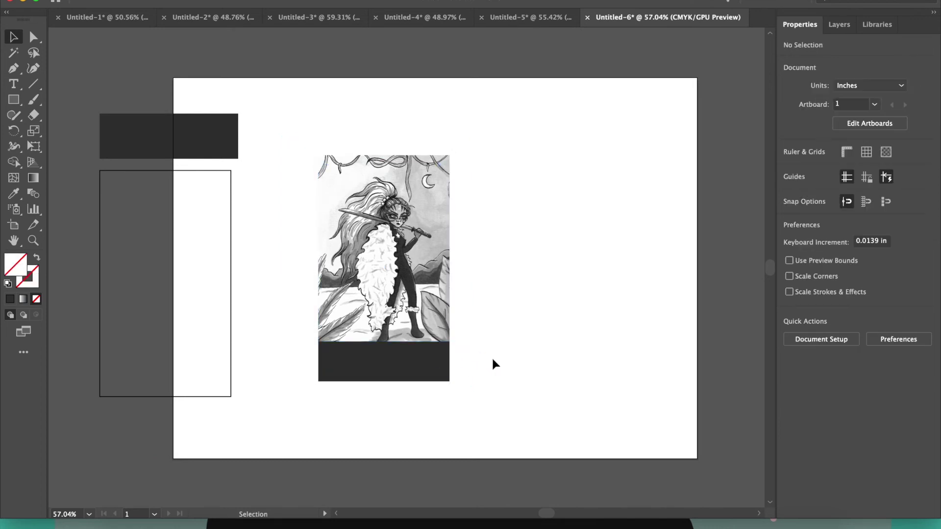
pyautogui.moveTo(407, 308); pyautogui.dragTo(639, 372)
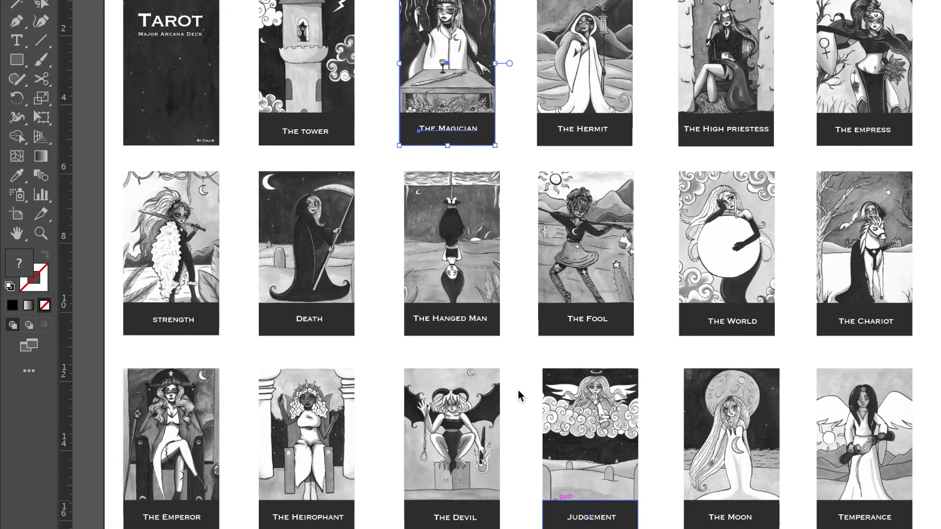
# Step: Examine the full tarot deck layout, checking the rows of titled cards, the cover, the card back and the Major Arcana Tarot heading
pyautogui.scroll(3, 405, 231)
pyautogui.scroll(-3, 404, 232)
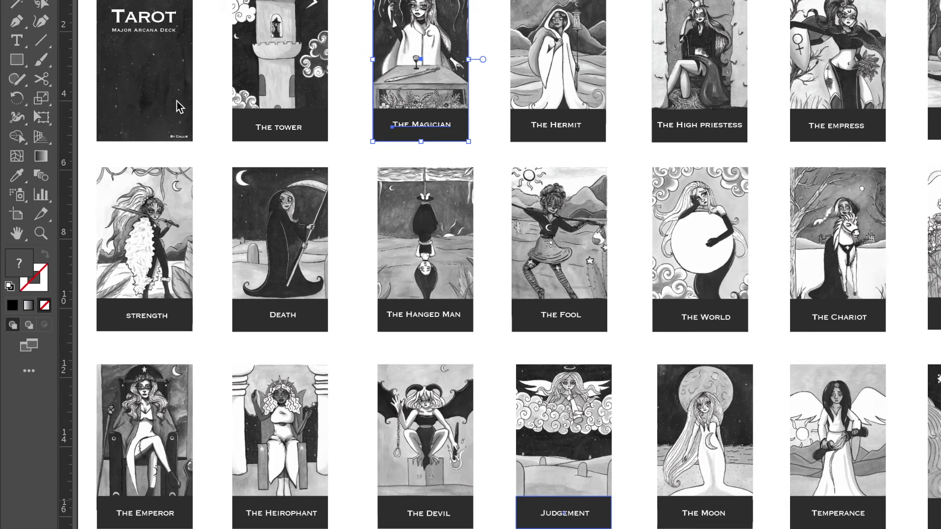
pyautogui.scroll(1, 177, 101)
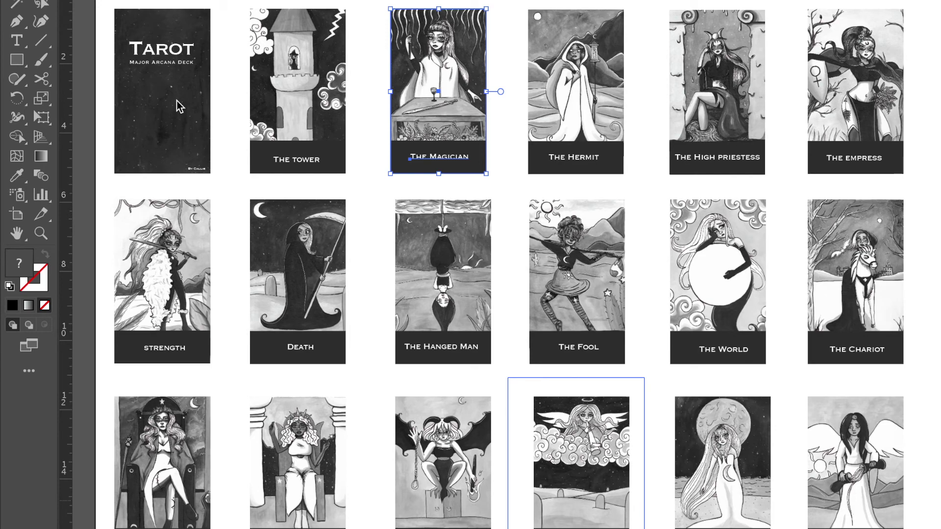
pyautogui.scroll(-3, 177, 101)
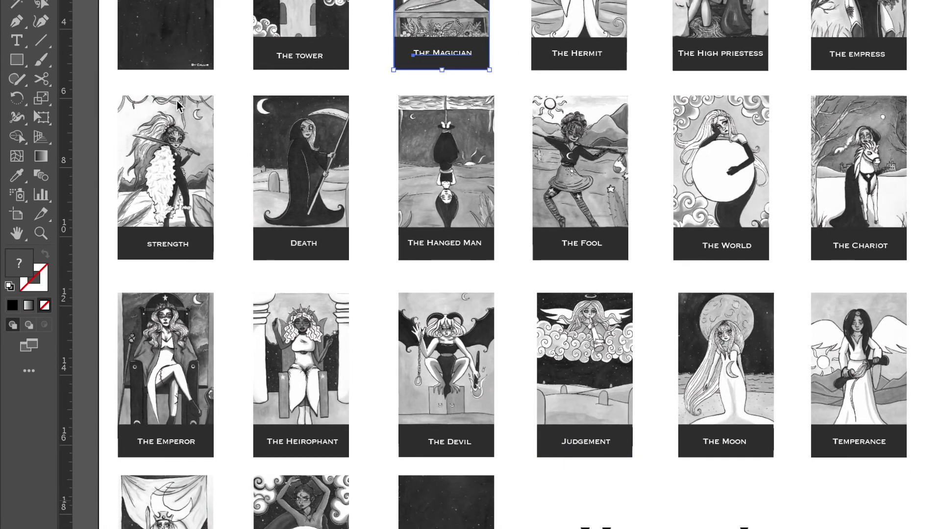
pyautogui.scroll(-2, 177, 102)
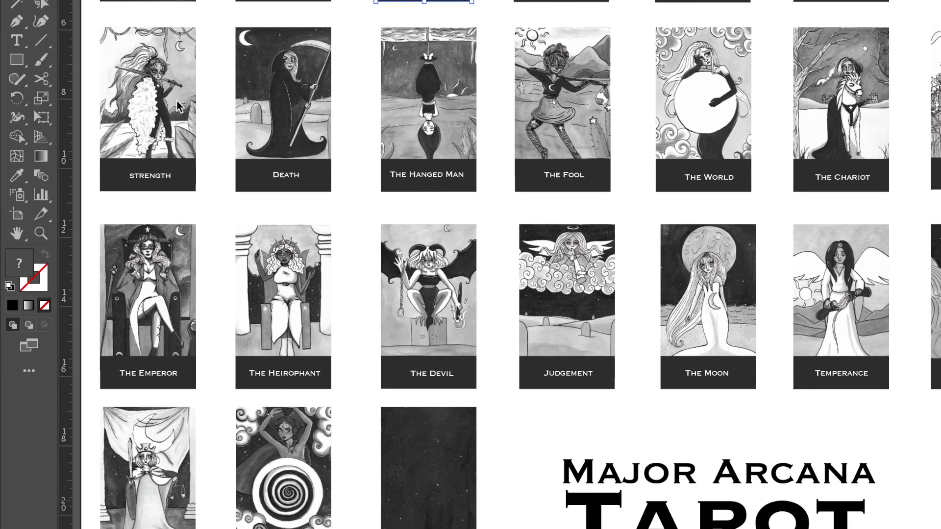
pyautogui.hscroll(3, 177, 105)
pyautogui.scroll(-1, 177, 105)
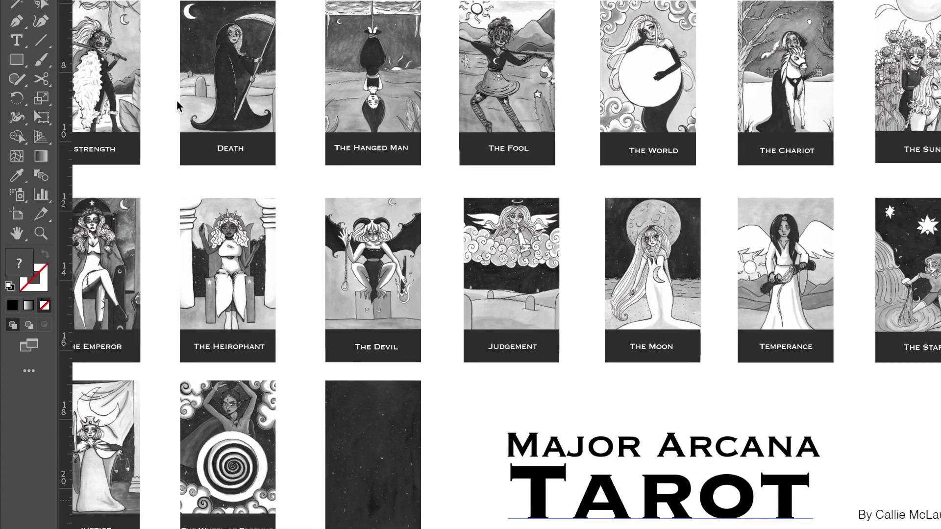
pyautogui.hscroll(-3, 177, 105)
pyautogui.scroll(2, 177, 105)
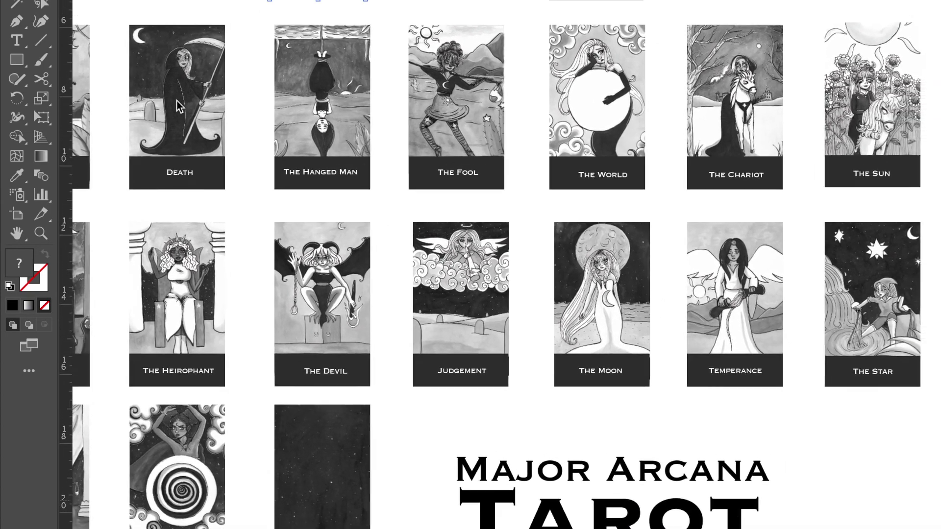
pyautogui.scroll(3, 177, 105)
pyautogui.hscroll(-1, 177, 105)
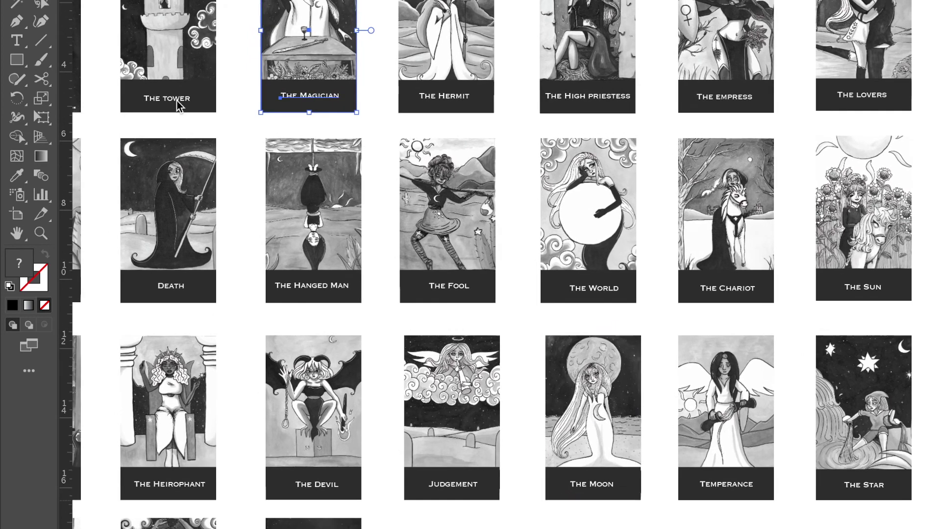
pyautogui.scroll(2, 177, 104)
pyautogui.hscroll(-2, 177, 105)
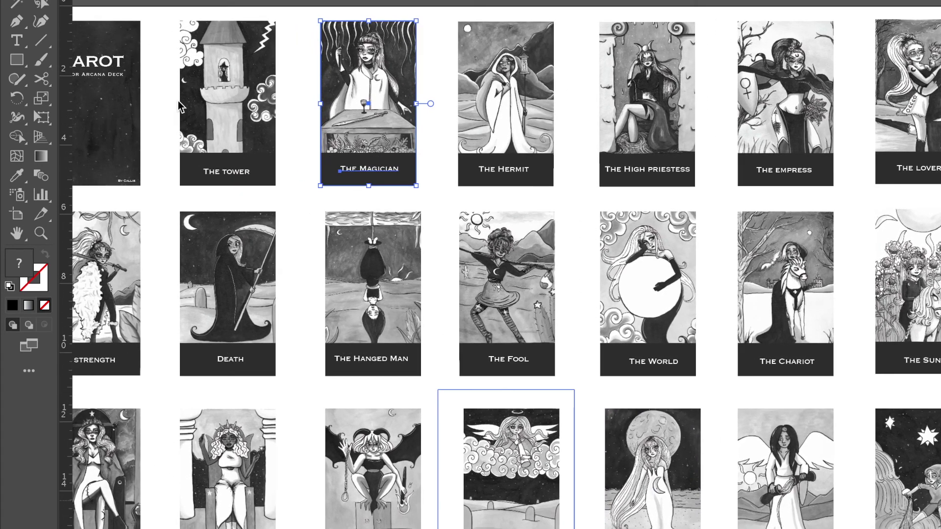